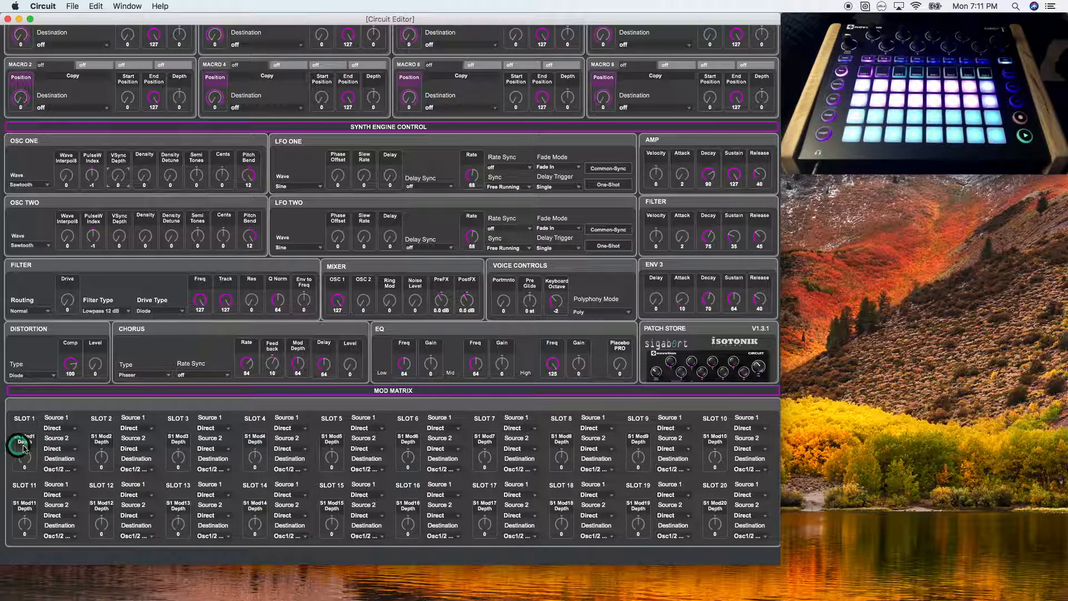
# Examine the Macro 2 destination options and mod matrix slot 1's depth, destination and first source choices without changing them
pyautogui.scroll(3, 39, 456)
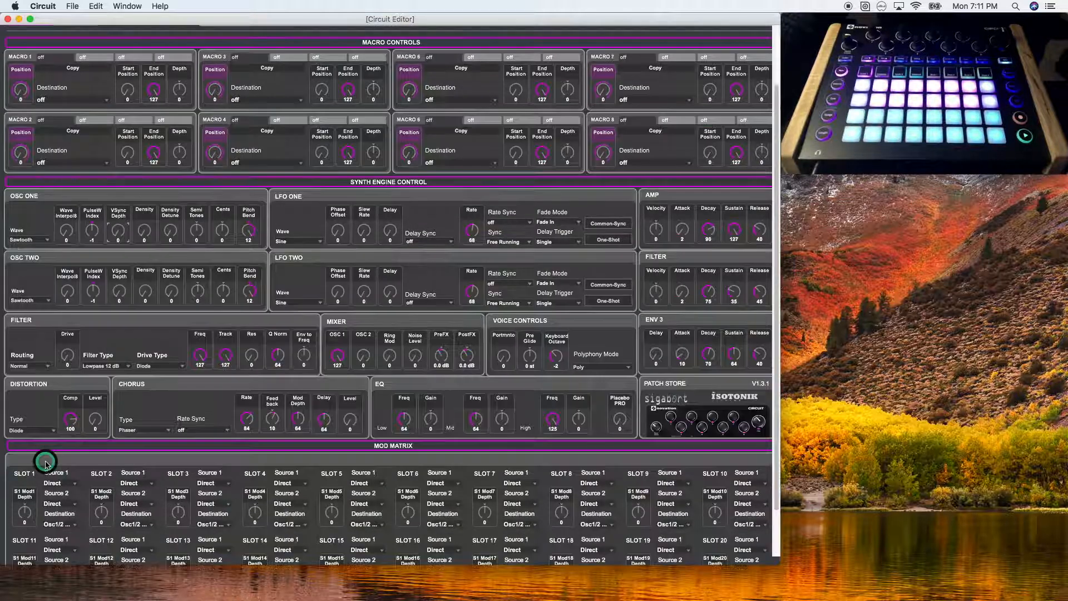
pyautogui.click(50, 163)
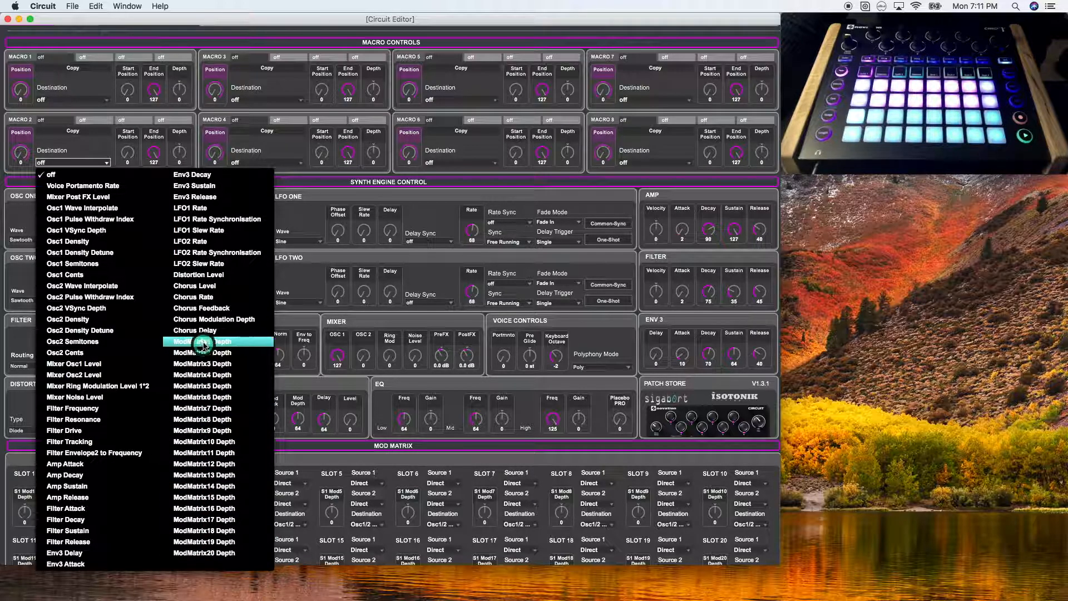
pyautogui.click(17, 477)
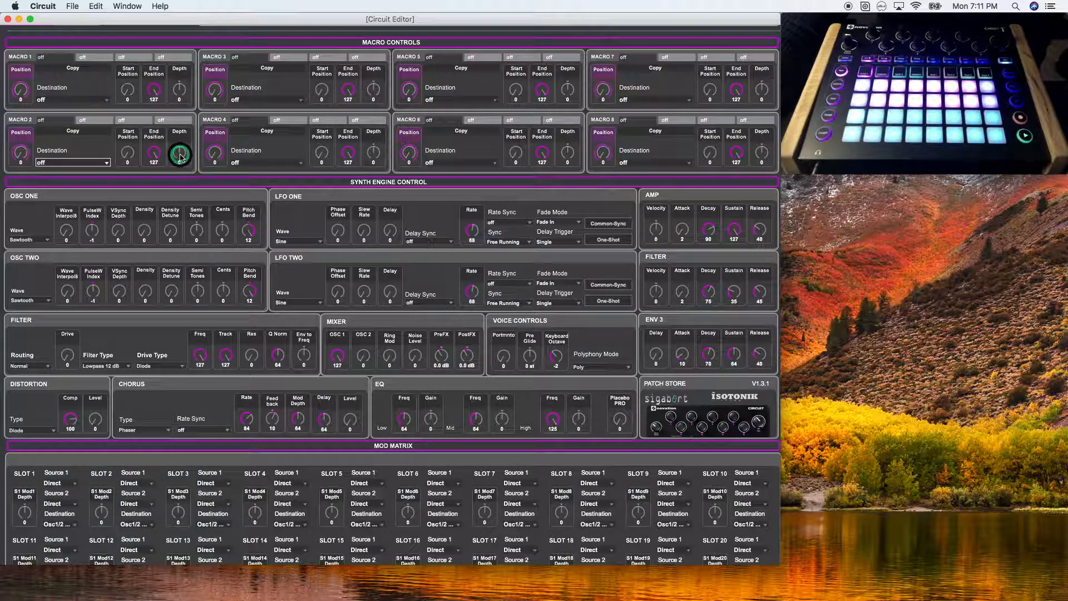
pyautogui.click(79, 367)
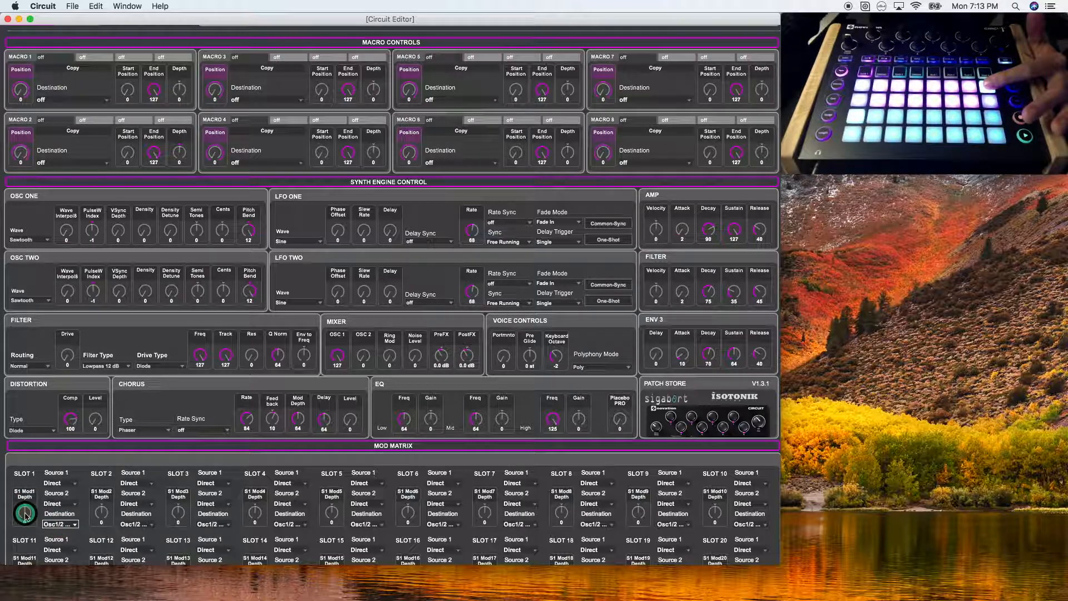
pyautogui.moveTo(24, 513); pyautogui.dragTo(25, 511)
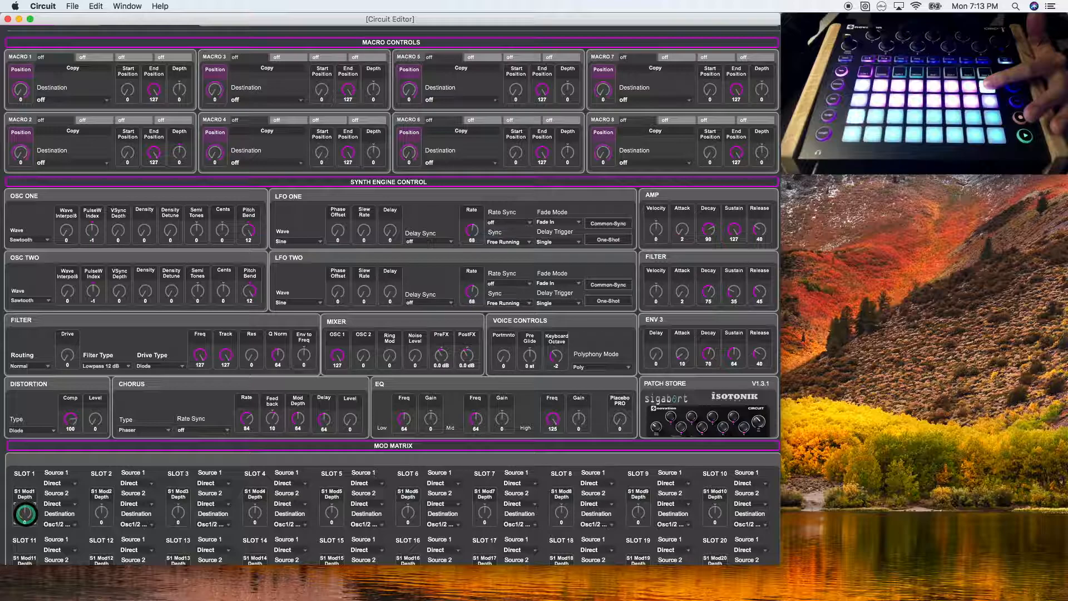
pyautogui.moveTo(24, 514)
pyautogui.mouseDown()
pyautogui.moveTo(28, 538)
pyautogui.moveTo(24, 516)
pyautogui.mouseUp()
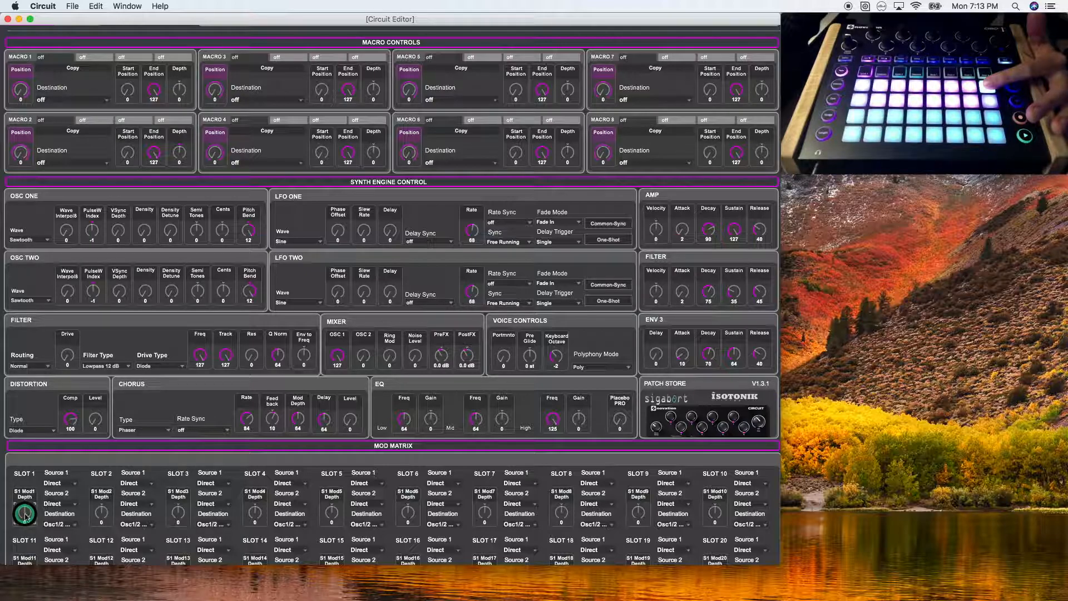
pyautogui.click(56, 483)
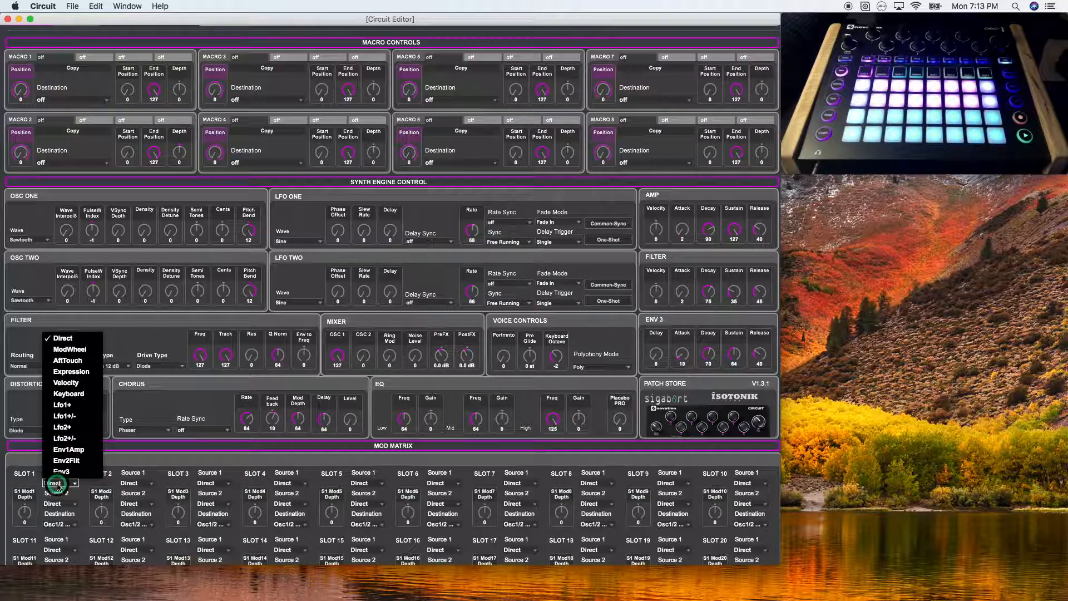
pyautogui.click(92, 365)
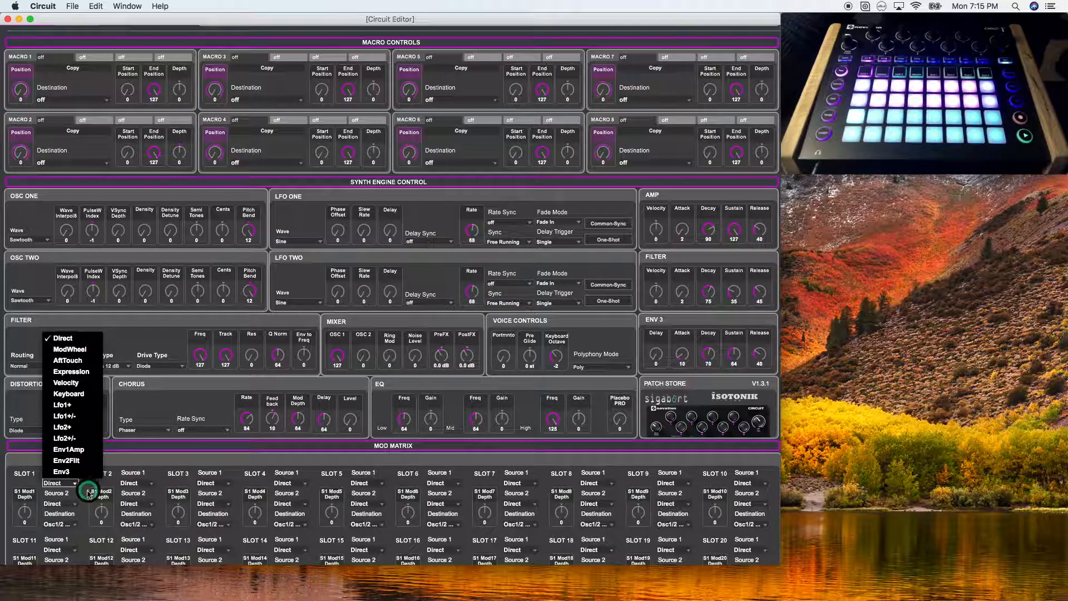
pyautogui.click(89, 378)
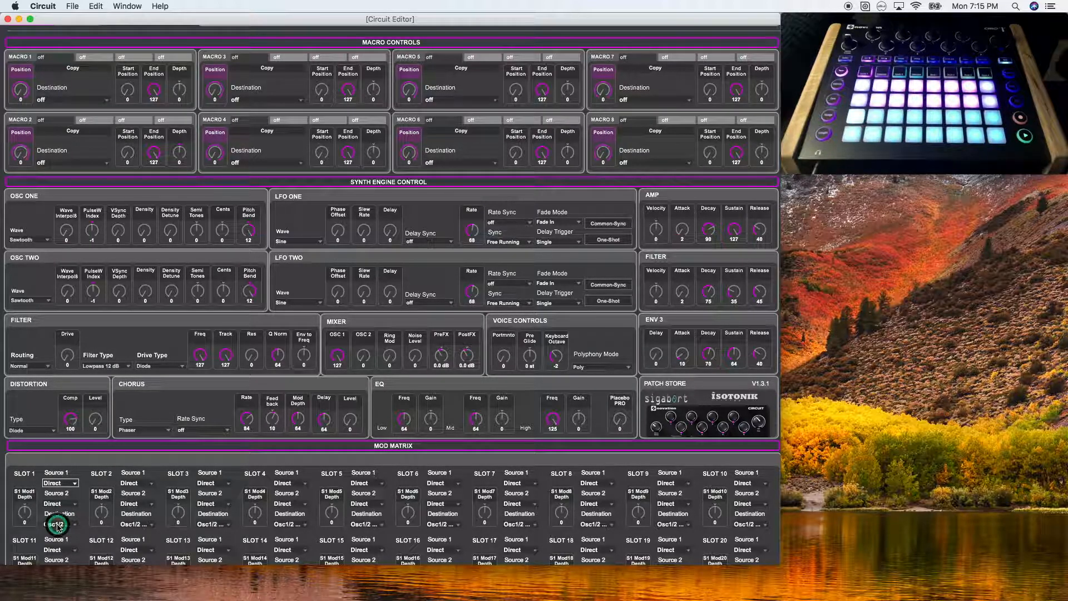
# Set up mod matrix slot 1 with Velocity and Lfo1+ as sources modulating Osc1 VSync at a depth of about 60
pyautogui.click(60, 524)
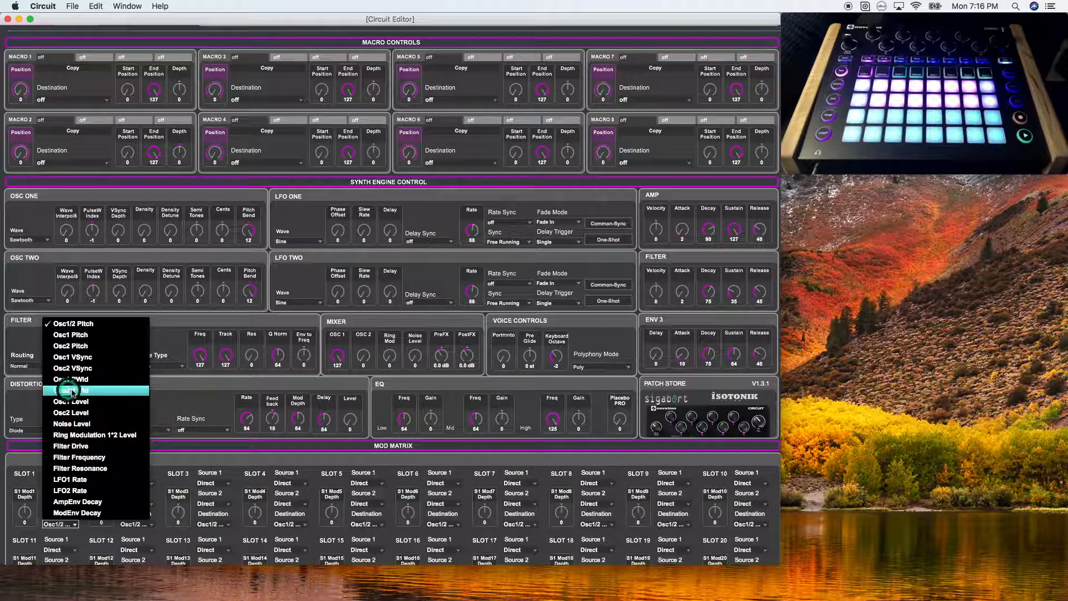
pyautogui.click(93, 357)
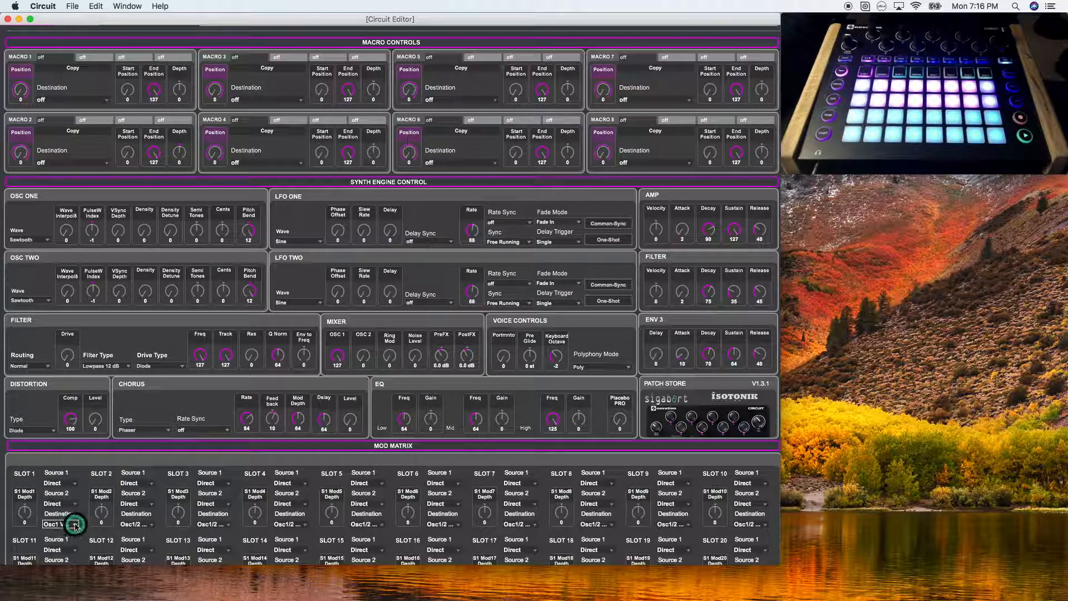
pyautogui.click(72, 485)
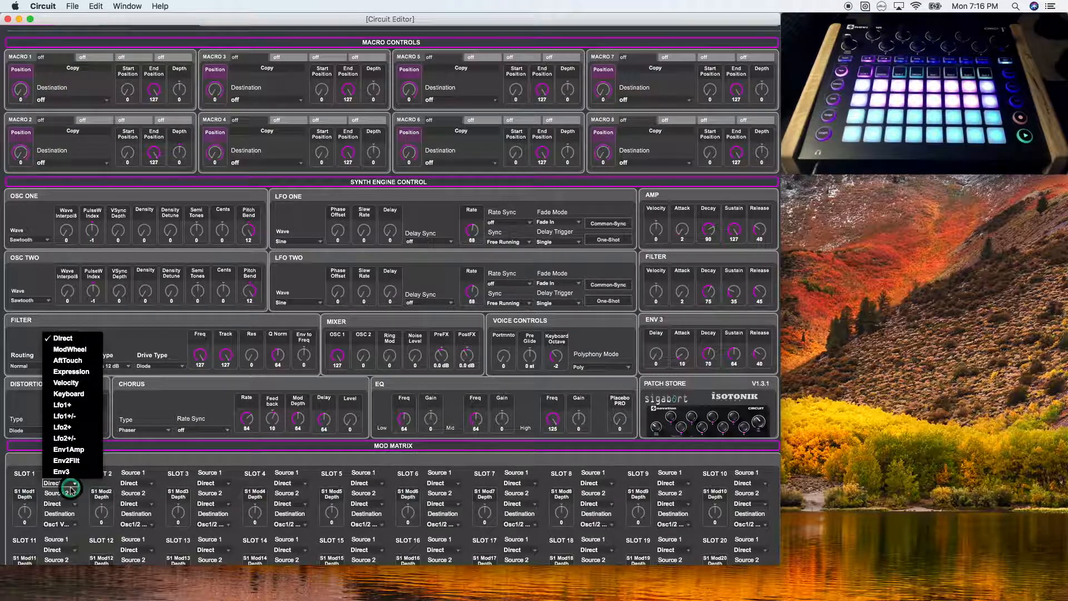
pyautogui.click(71, 383)
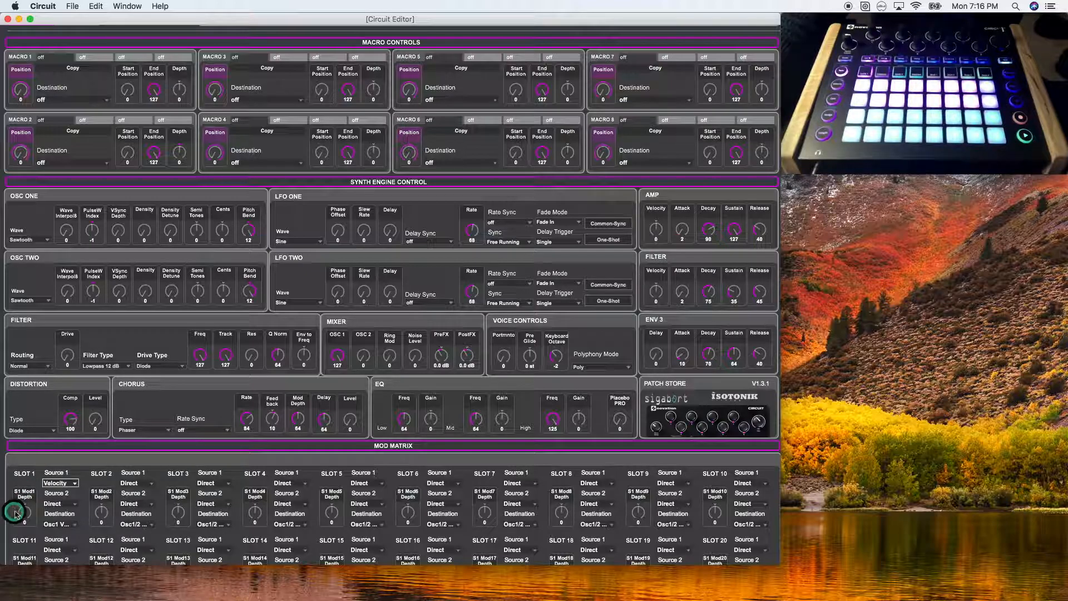
pyautogui.moveTo(24, 509); pyautogui.dragTo(23, 479)
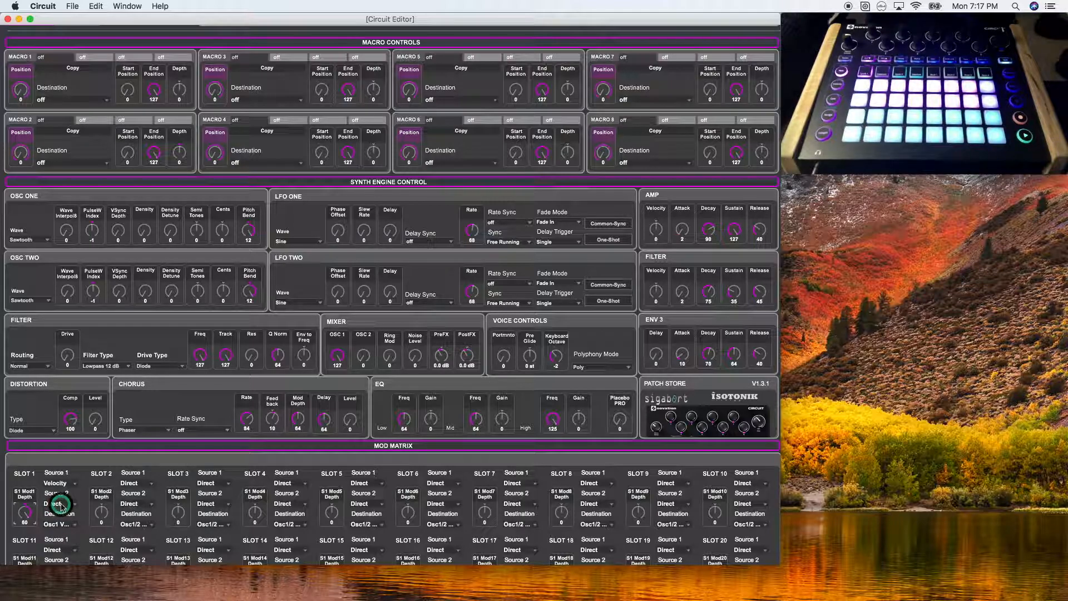
pyautogui.click(64, 504)
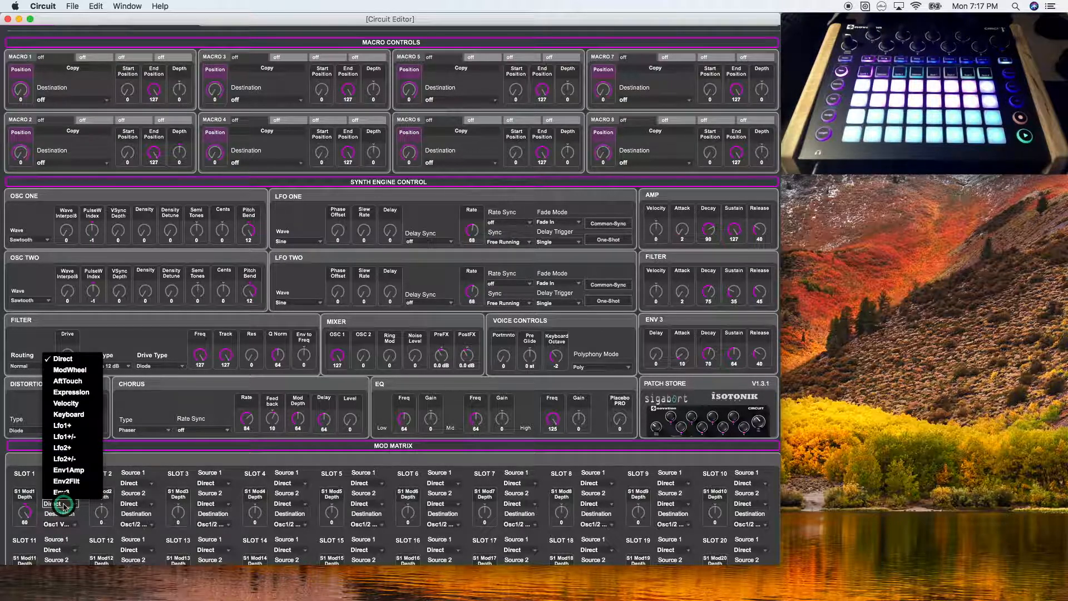
pyautogui.click(60, 426)
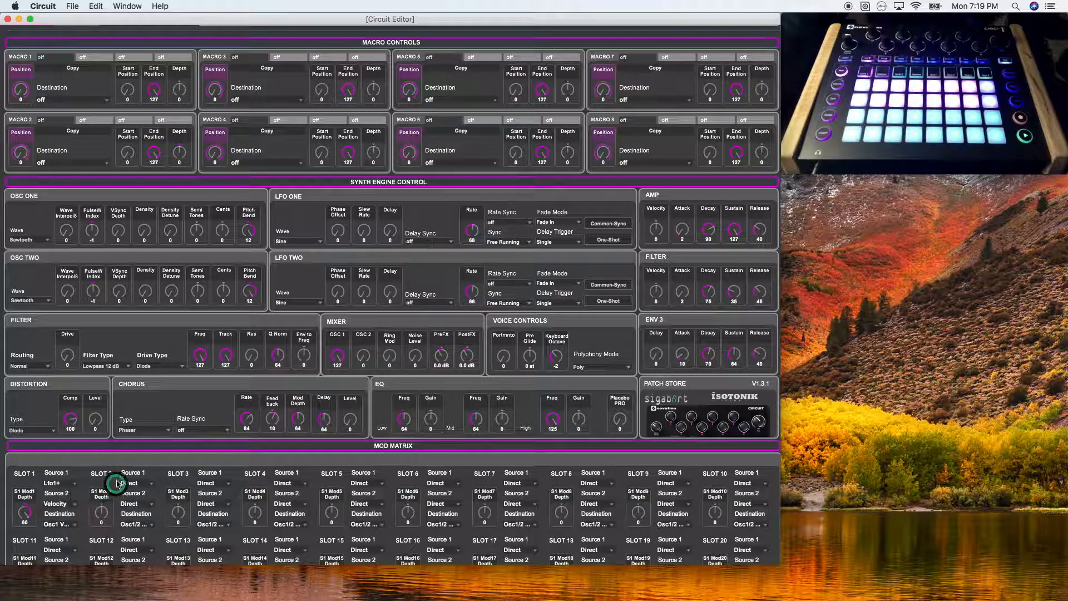
# Move Velocity from slot 1 to slot 2's first source, setting slot 1's Source 2 to Direct and routing slot 2 to Osc1 VSync at positive depth
pyautogui.click(136, 484)
pyautogui.click(135, 412)
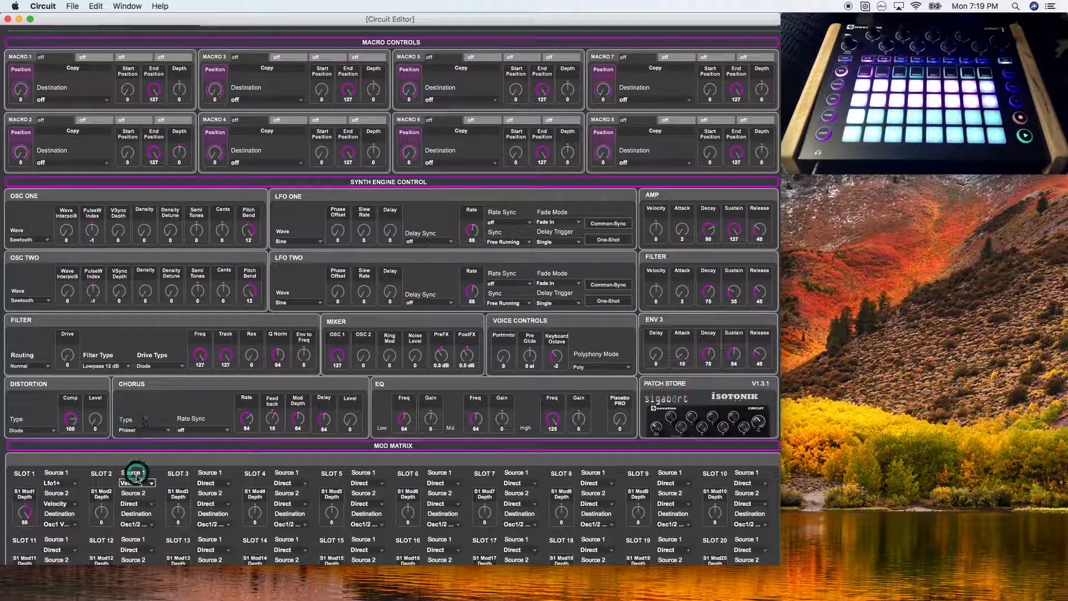
pyautogui.click(55, 504)
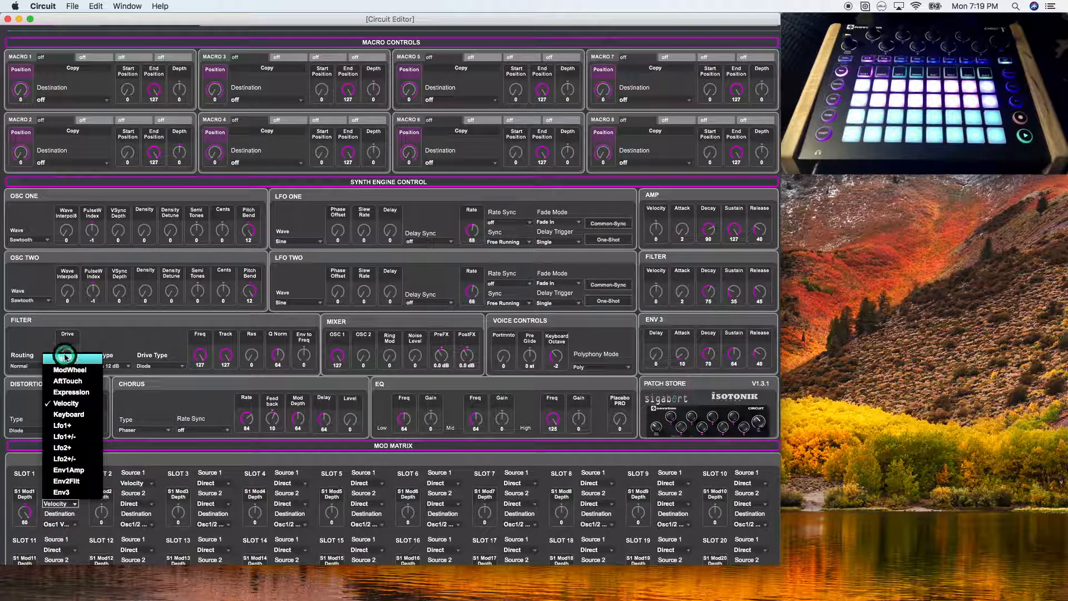
pyautogui.click(66, 359)
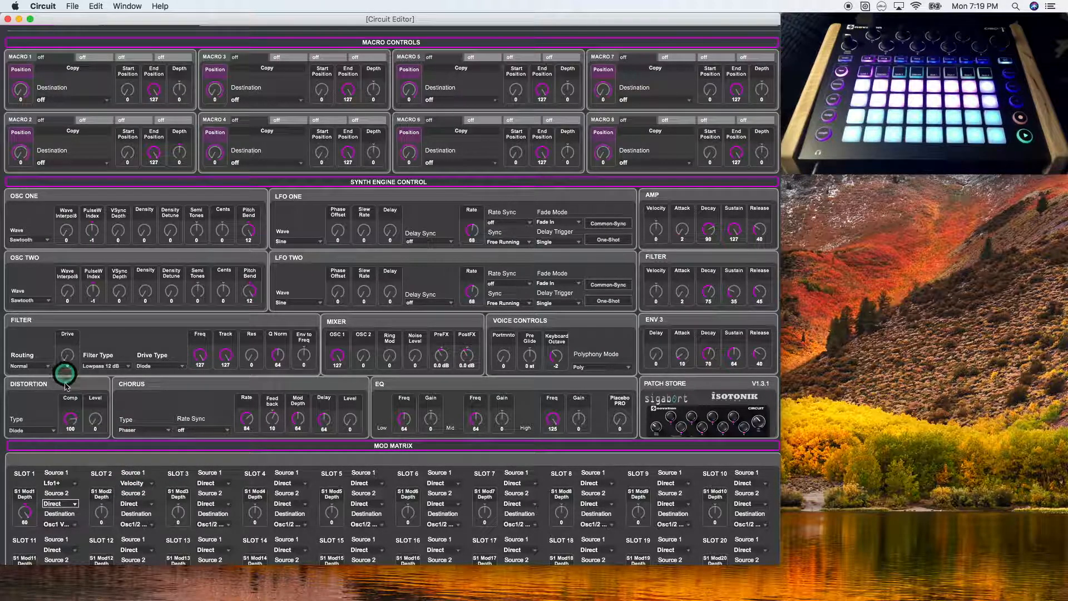
pyautogui.click(129, 523)
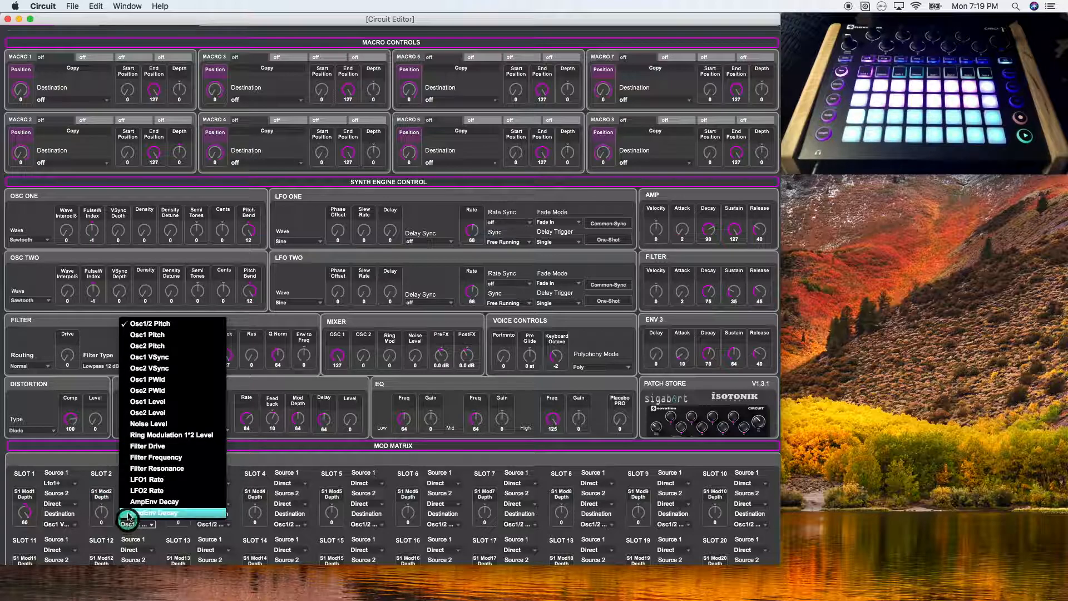
pyautogui.click(134, 362)
pyautogui.moveTo(95, 513); pyautogui.dragTo(91, 467)
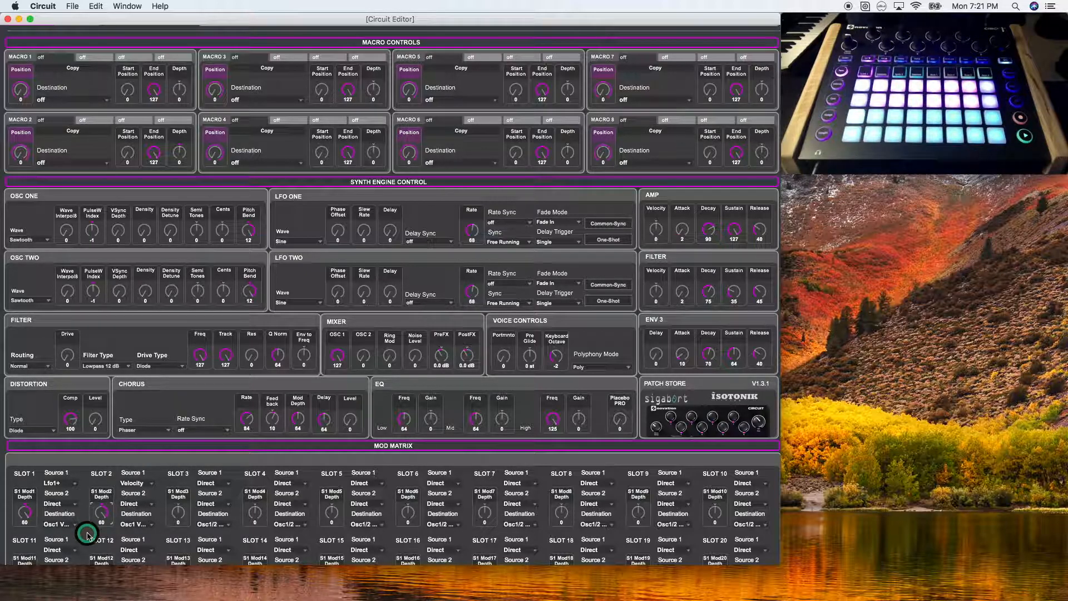
# Lower slot 1's depth to a negative amount and reset slot 2 to depth 0, source Direct and destination Osc1/2 Pitch
pyautogui.click(75, 523)
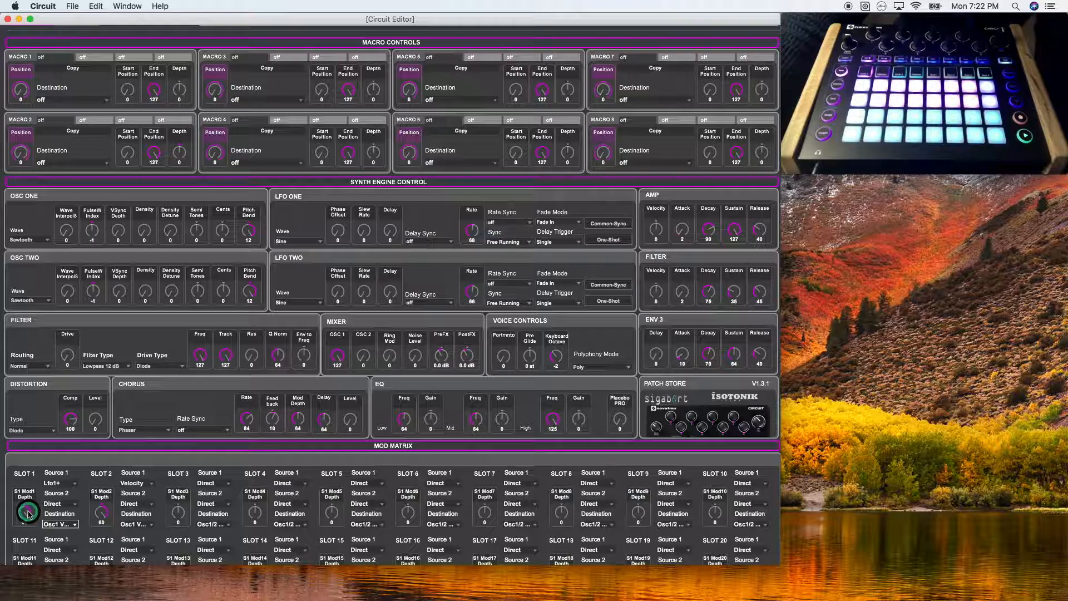
pyautogui.moveTo(27, 517); pyautogui.dragTo(30, 589)
pyautogui.moveTo(104, 500); pyautogui.dragTo(100, 549)
pyautogui.click(136, 482)
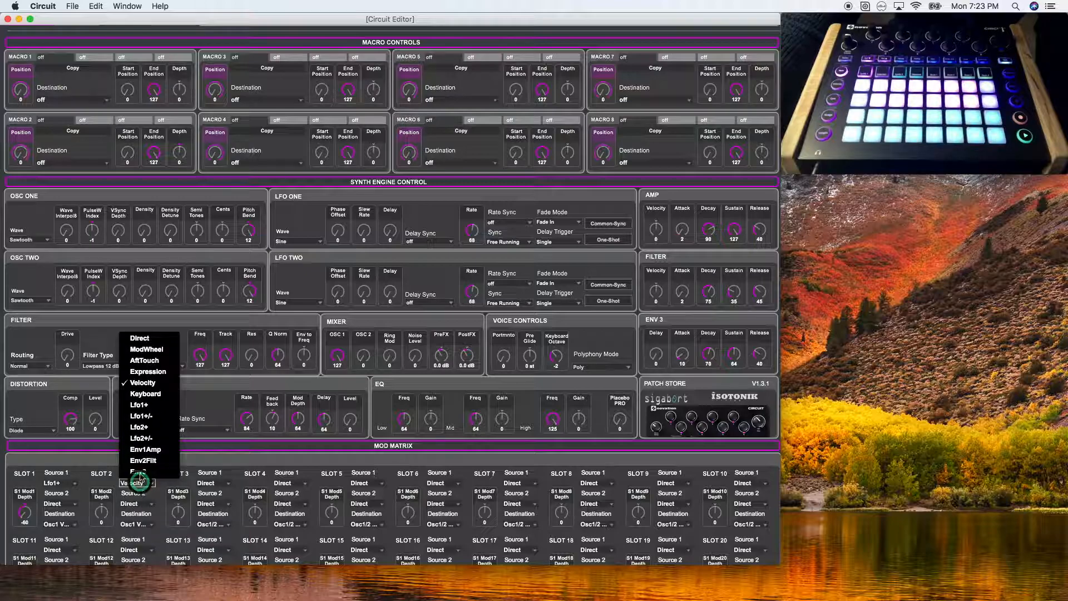
pyautogui.click(138, 337)
pyautogui.click(136, 524)
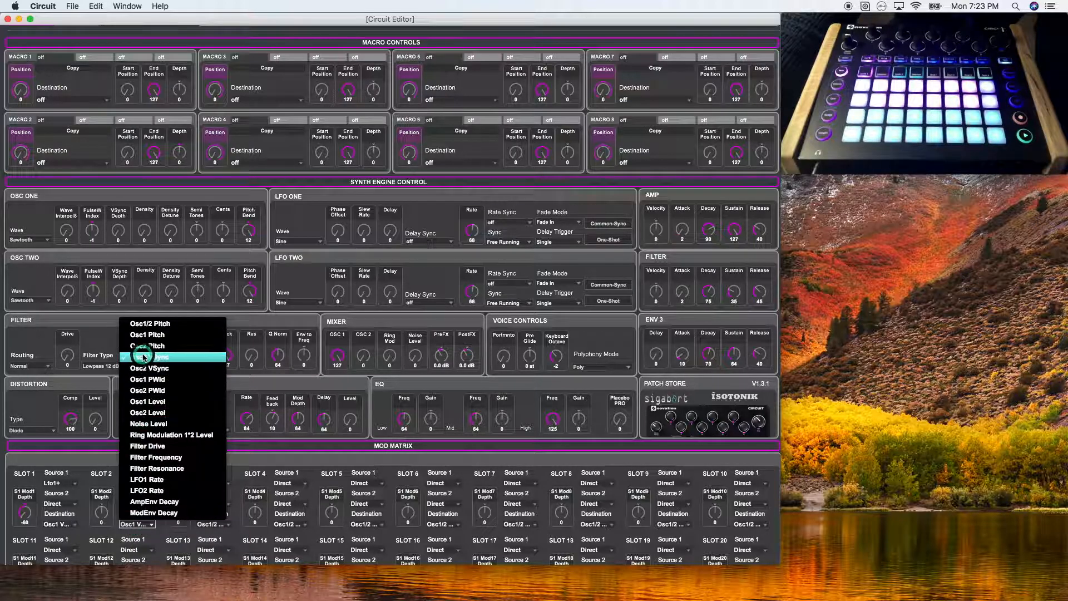
pyautogui.click(139, 324)
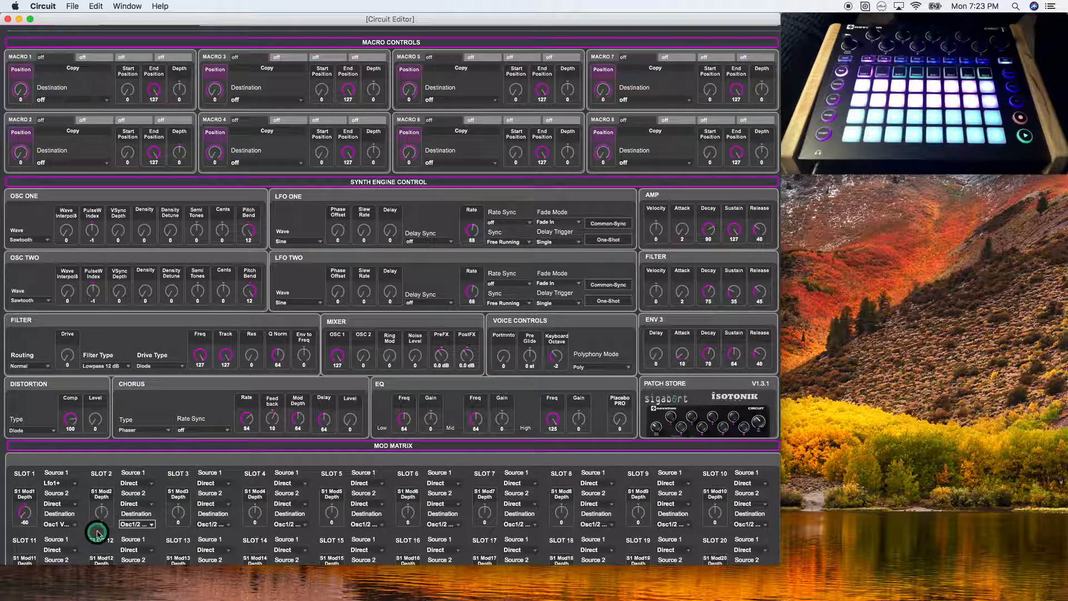
# Change slot 1's first source to Velocity and raise oscillator one's VSync Depth above zero
pyautogui.click(63, 483)
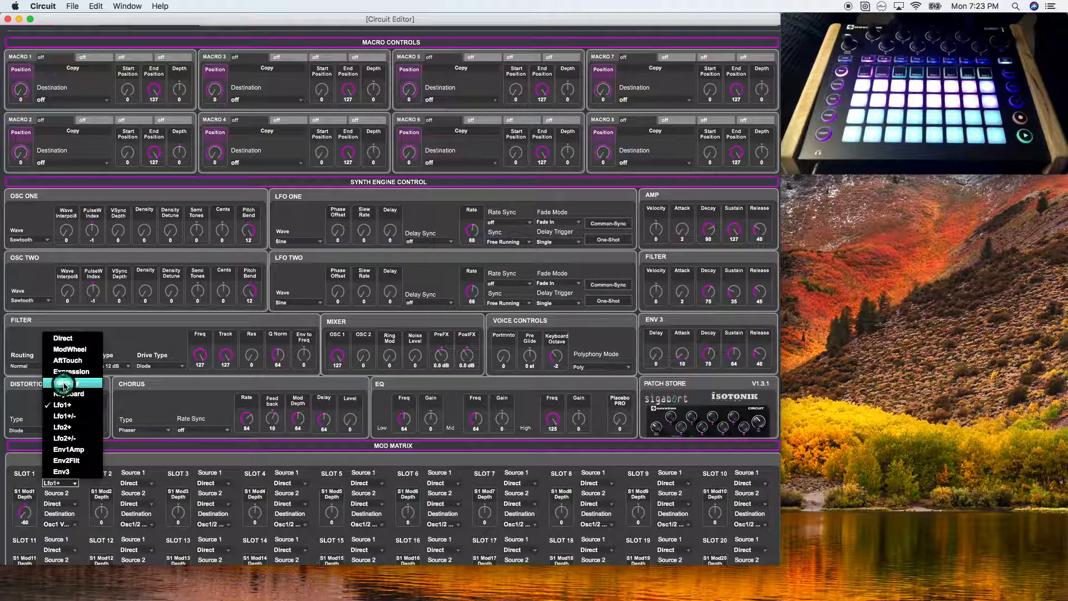
pyautogui.click(67, 382)
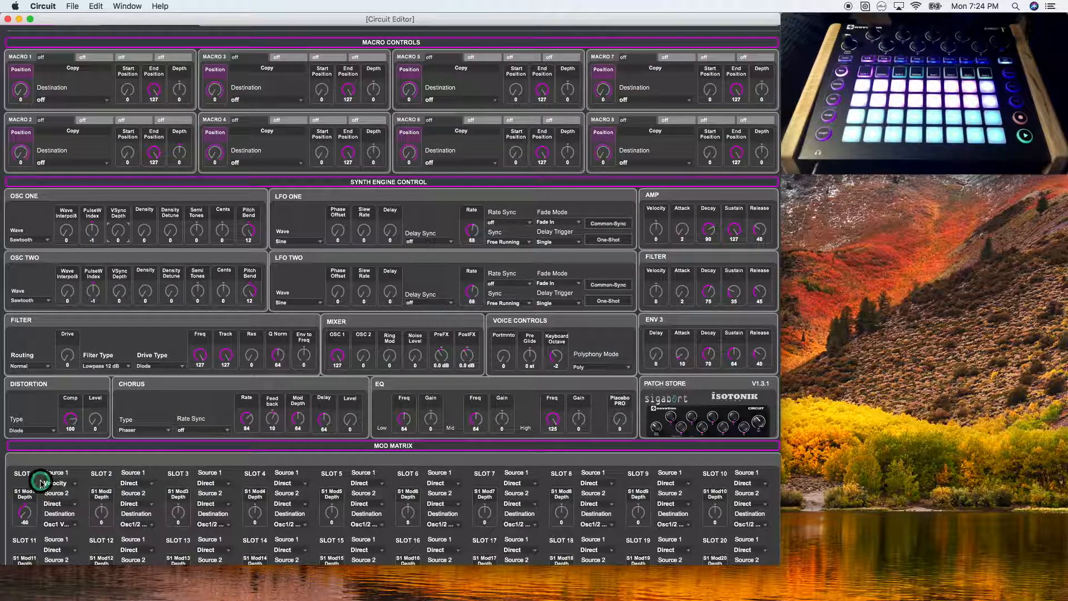
pyautogui.moveTo(112, 231); pyautogui.dragTo(114, 196)
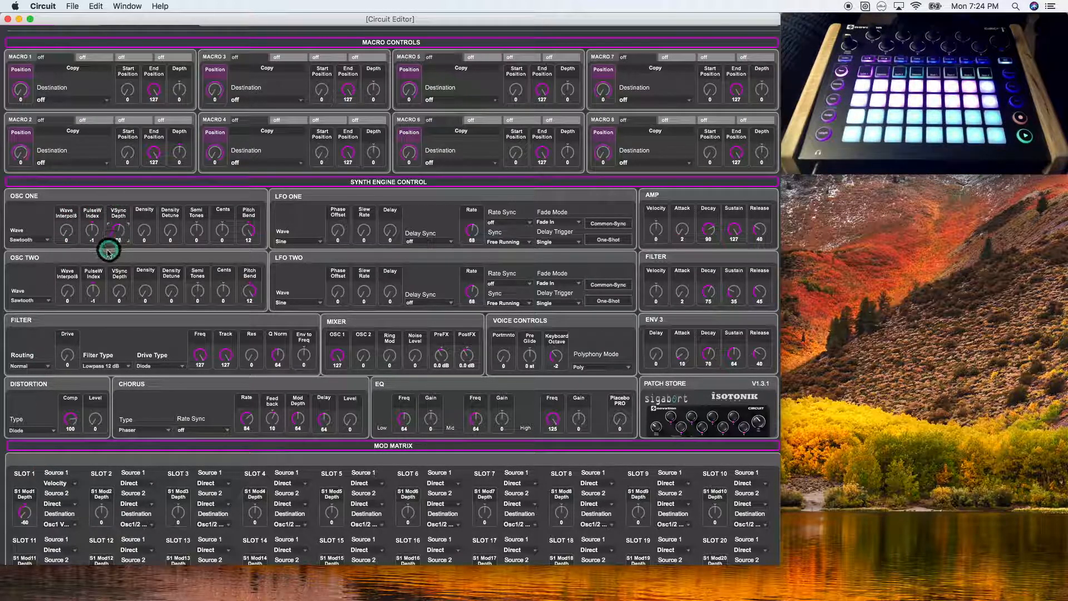